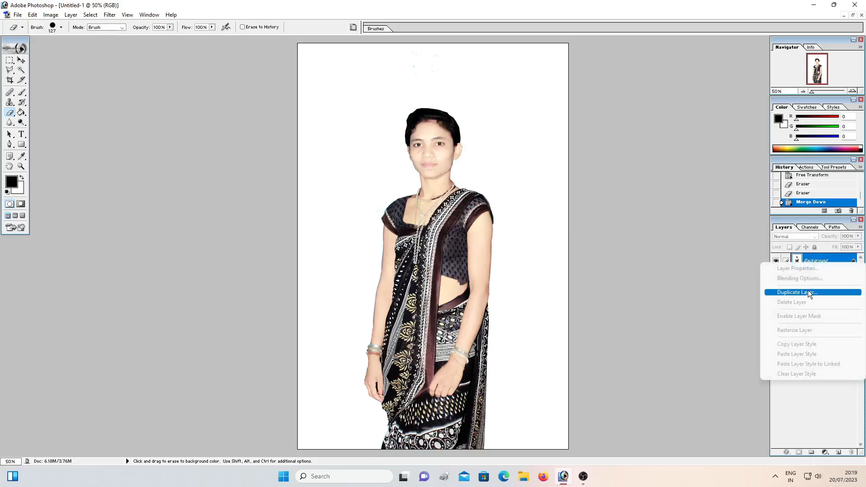
- Duplicate the Background layer and fill the copy's white backdrop with solid blue (R 12, G 0, B 252)
left_click(808, 291)
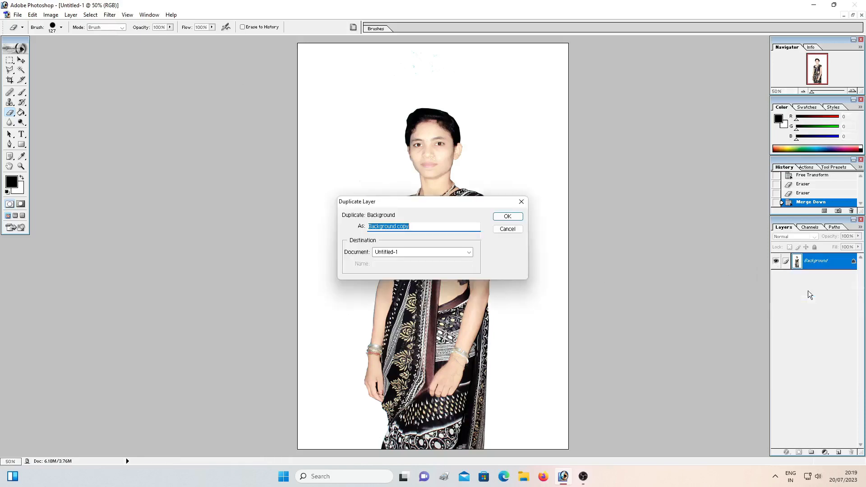
left_click(503, 218)
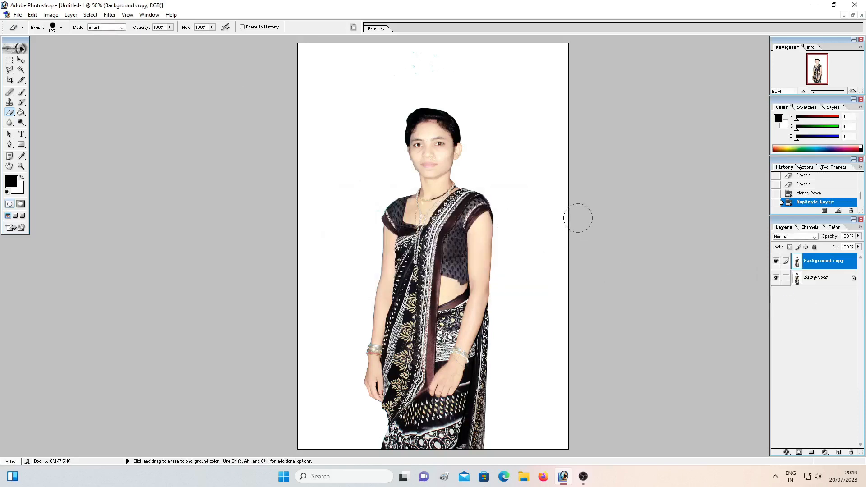
left_click(12, 185)
left_click(455, 225)
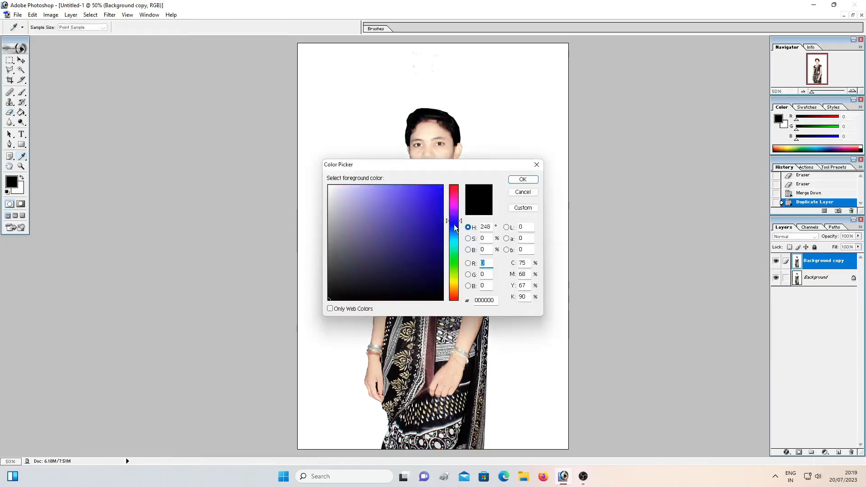
left_click_drag(454, 224, 459, 224)
left_click(442, 193)
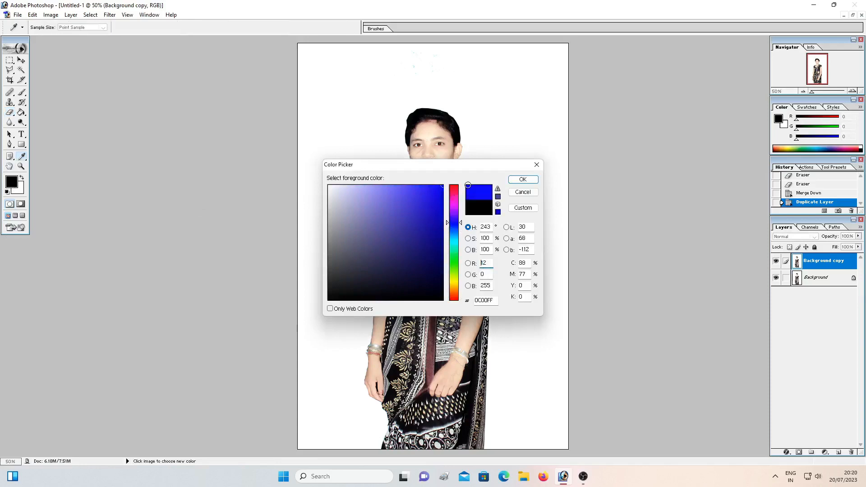
left_click(442, 187)
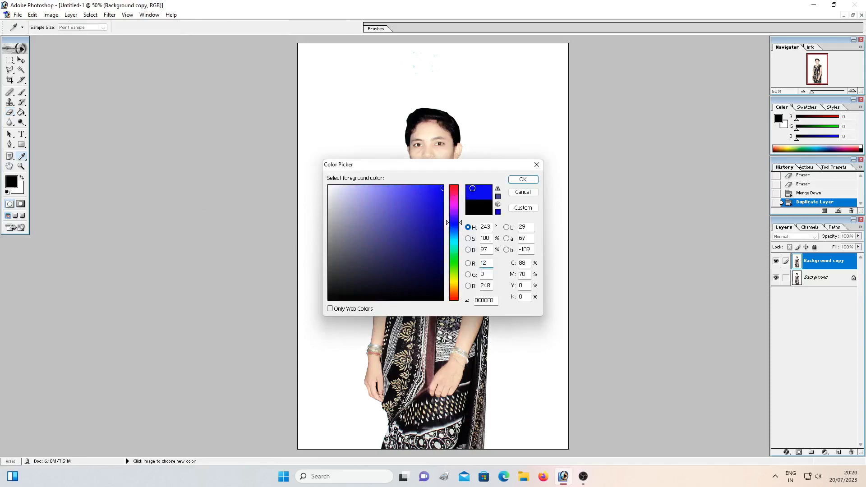
left_click(522, 181)
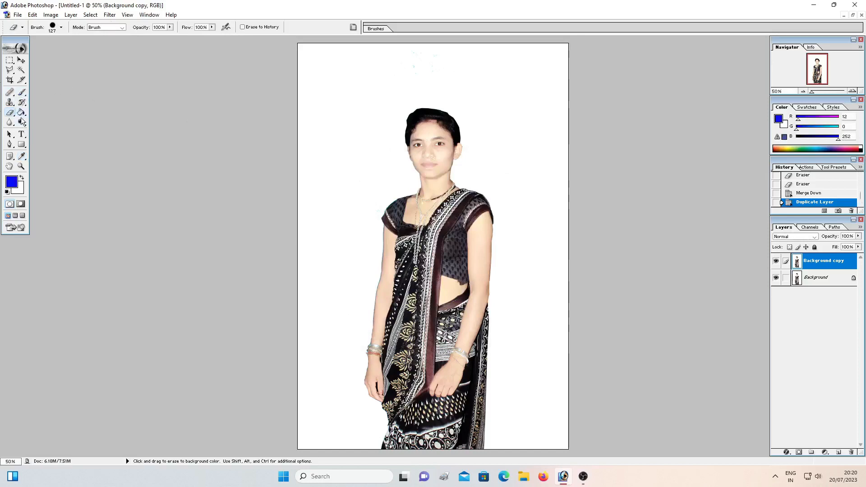
left_click(21, 113)
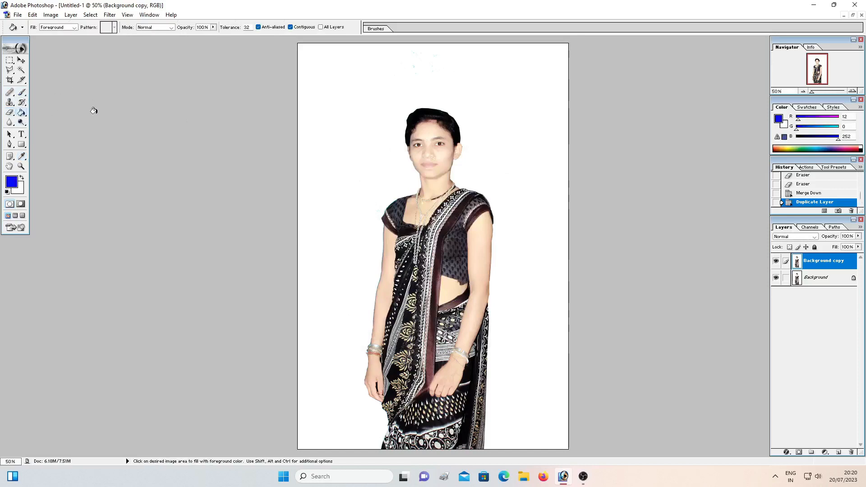
left_click(357, 89)
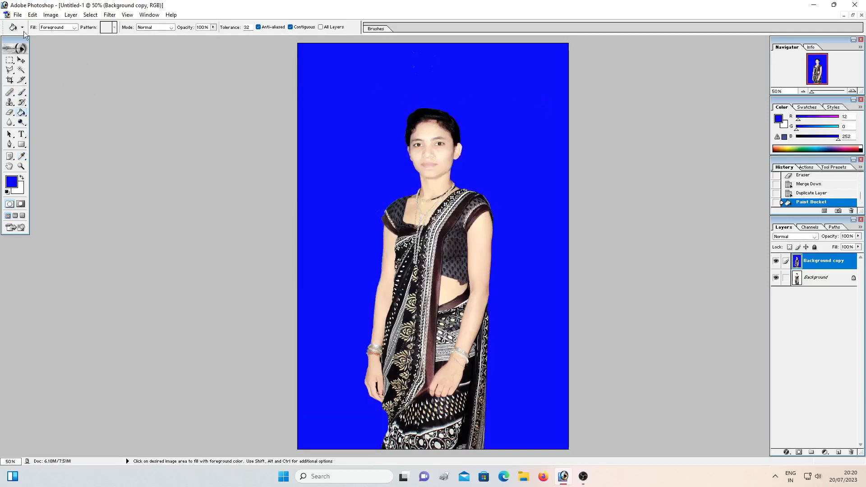
- Crop the image to the woman's head and shoulders at 1.1 in wide by 1.2 in high, 300 pixels/inch
left_click(12, 80)
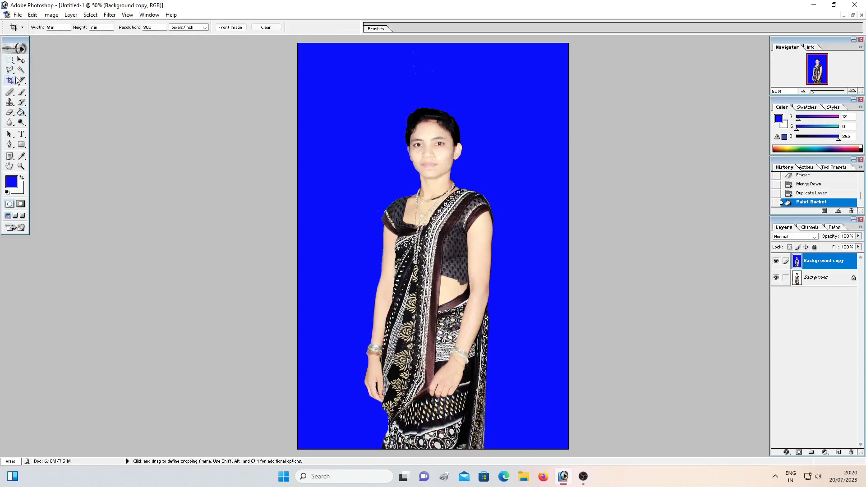
left_click(49, 28)
type("2")
left_click_drag(344, 76, 499, 277)
left_click_drag(448, 221, 462, 229)
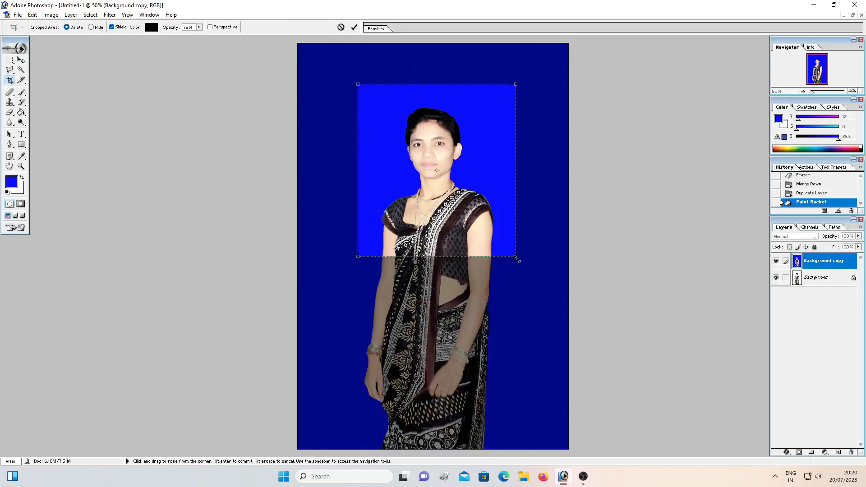
left_click_drag(499, 257, 495, 245)
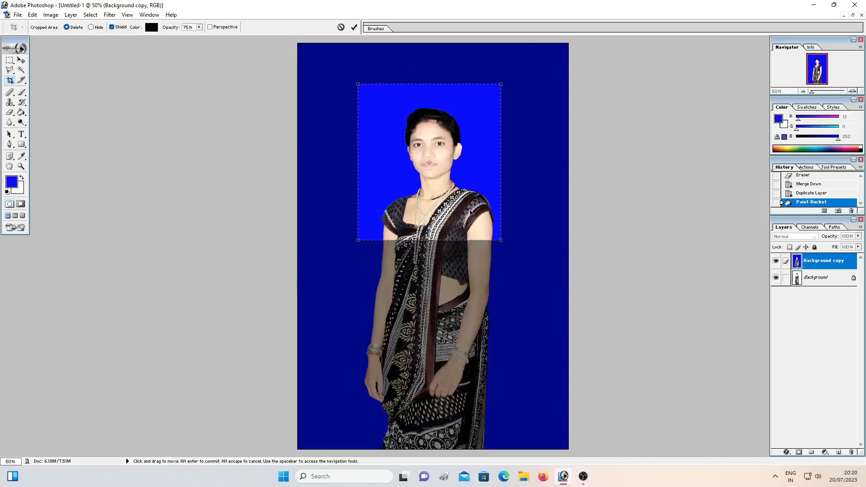
left_click_drag(469, 212, 473, 216)
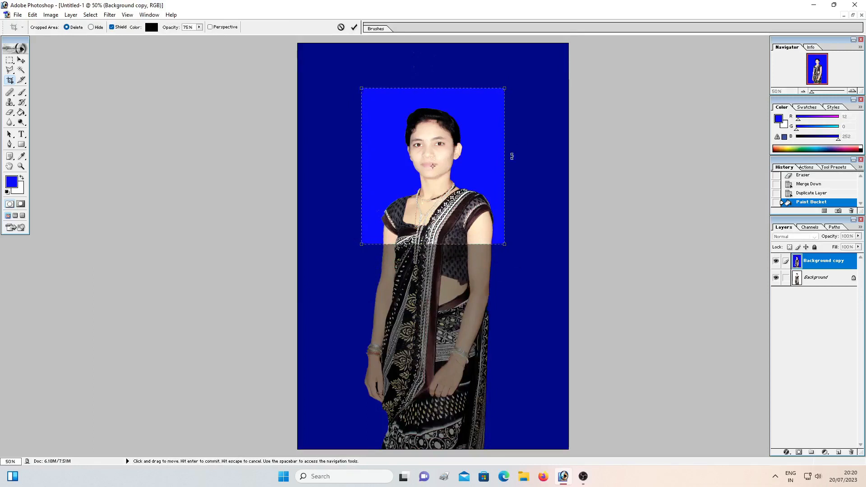
left_click(355, 29)
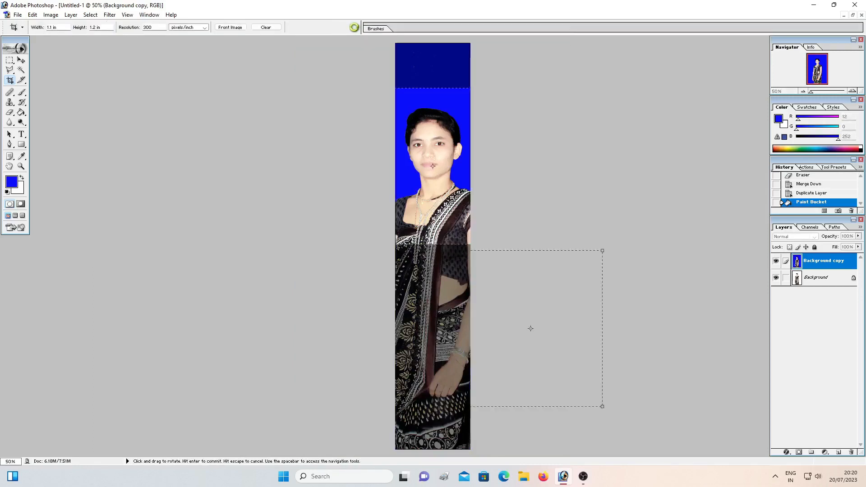
key("ctrl+plus")
key("ctrl+plus")
key("ctrl+plus")
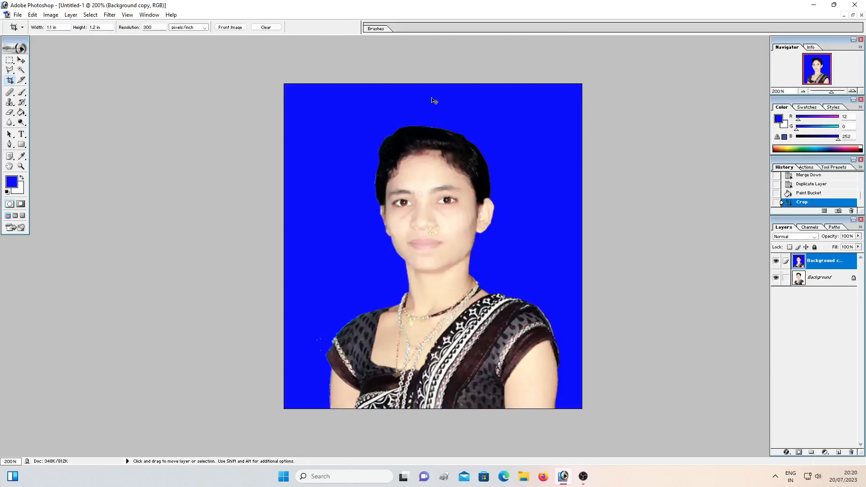
key("ctrl+minus")
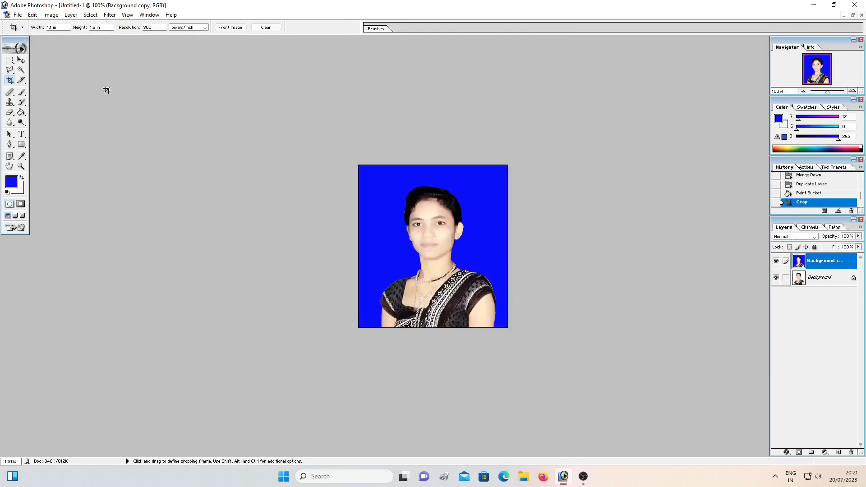
- Start a Stroke on the Background copy layer and choose black (000000) as its colour
left_click(23, 16)
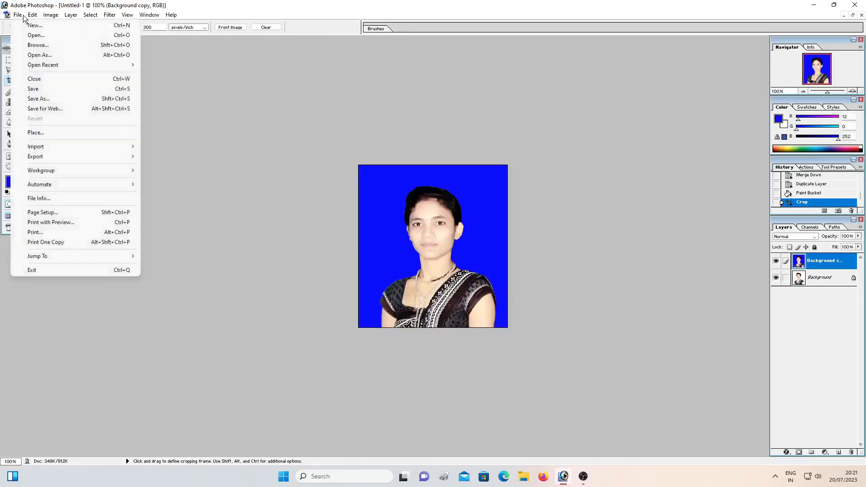
mouse_move(32, 15)
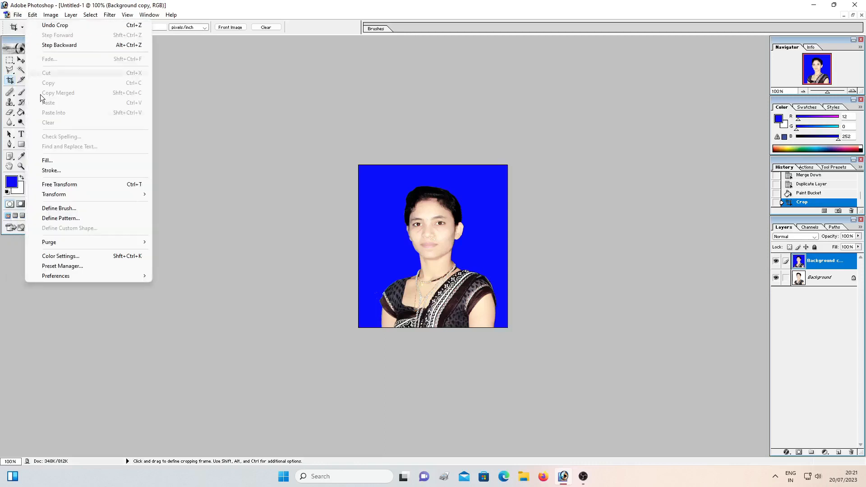
left_click(53, 172)
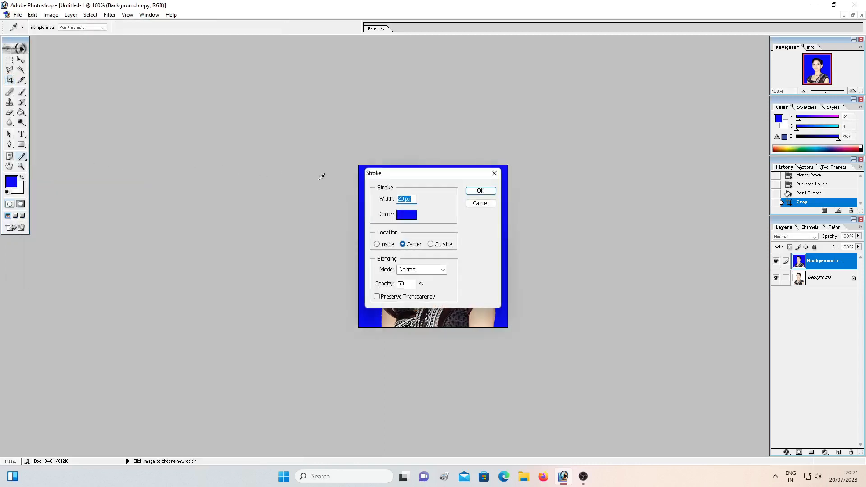
left_click_drag(417, 177, 209, 134)
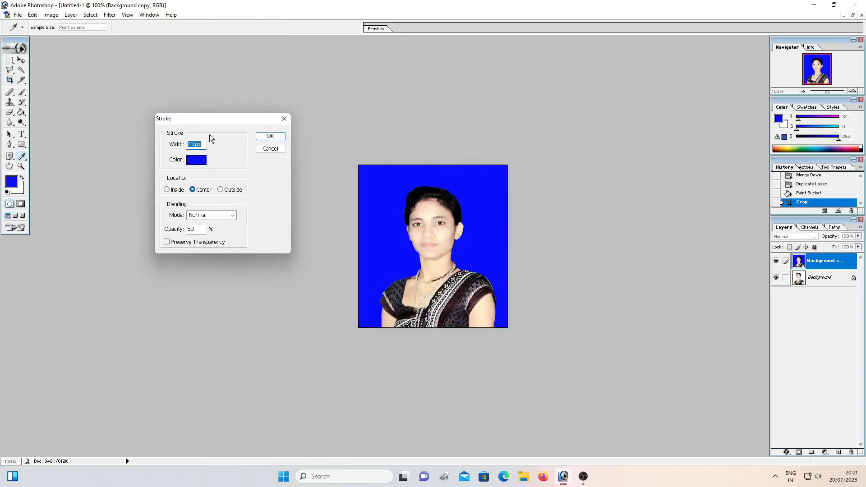
left_click(195, 162)
left_click_drag(424, 223, 444, 301)
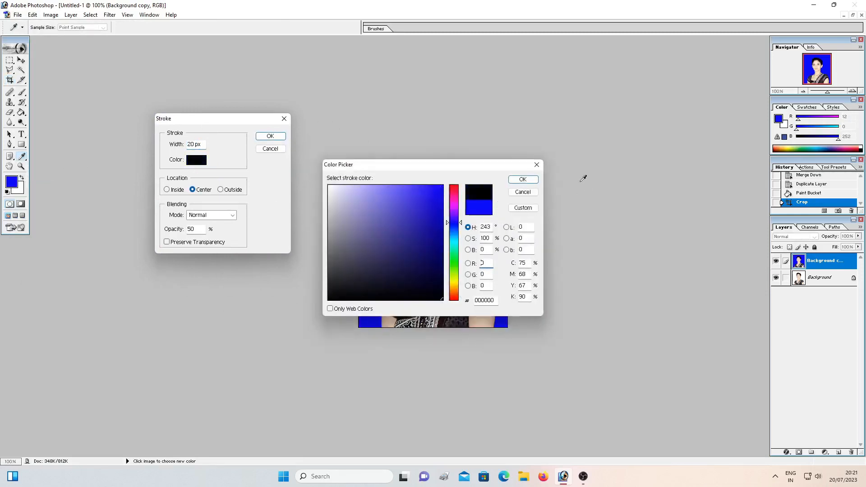
left_click(522, 179)
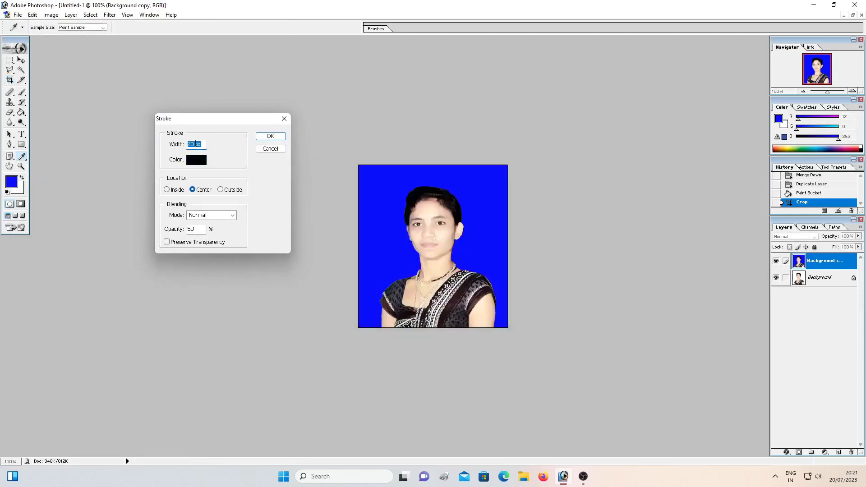
- Apply the black stroke around the portrait with a width of 5 px, and reset the foreground and background colours to default
left_click(195, 144)
key("BackSpace")
key("BackSpace")
type("5")
left_click(199, 229)
key("Return")
key("d")
key("c")
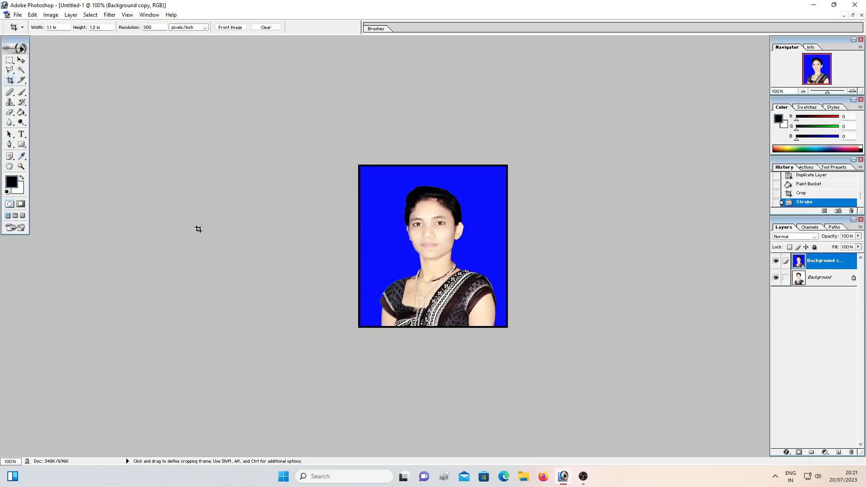
- Create a white 4 x 6 inch RGB document at 300 pixels/inch in its own window beside the portrait
left_click(852, 14)
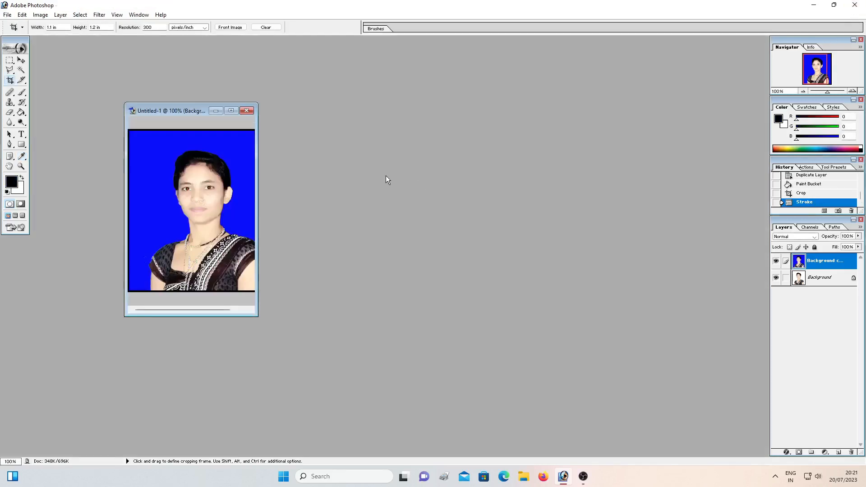
key("ctrl+minus")
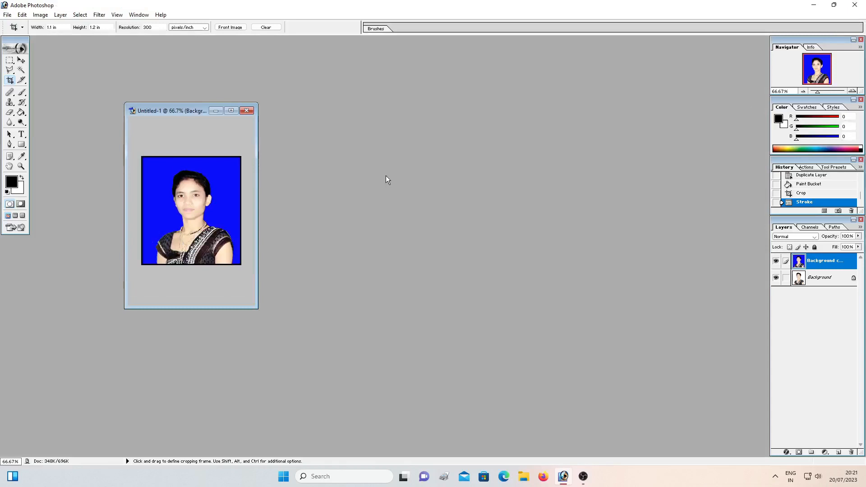
key("ctrl+n")
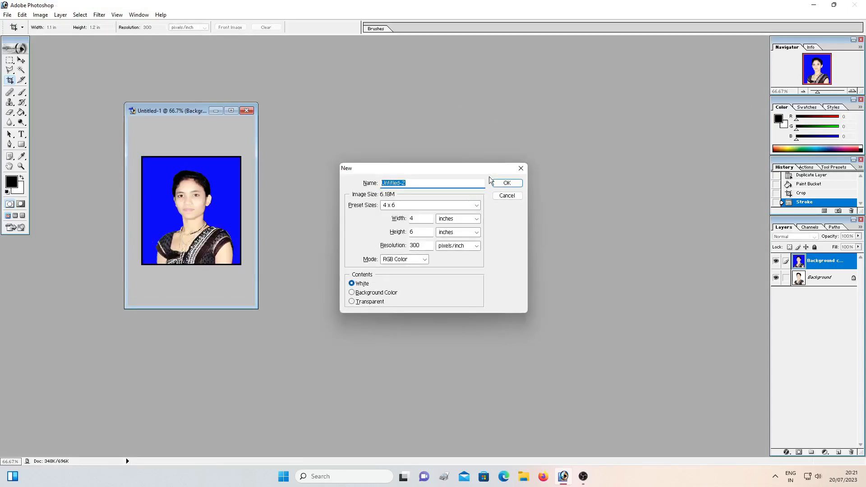
left_click(508, 184)
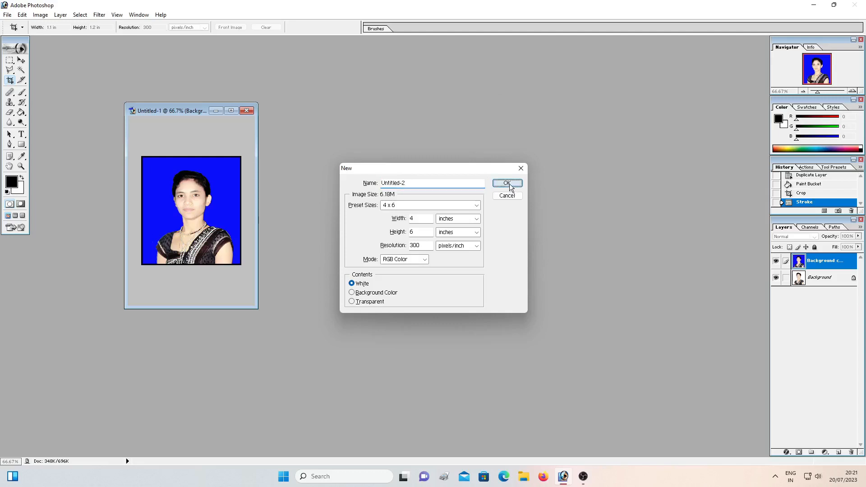
left_click_drag(156, 52, 498, 92)
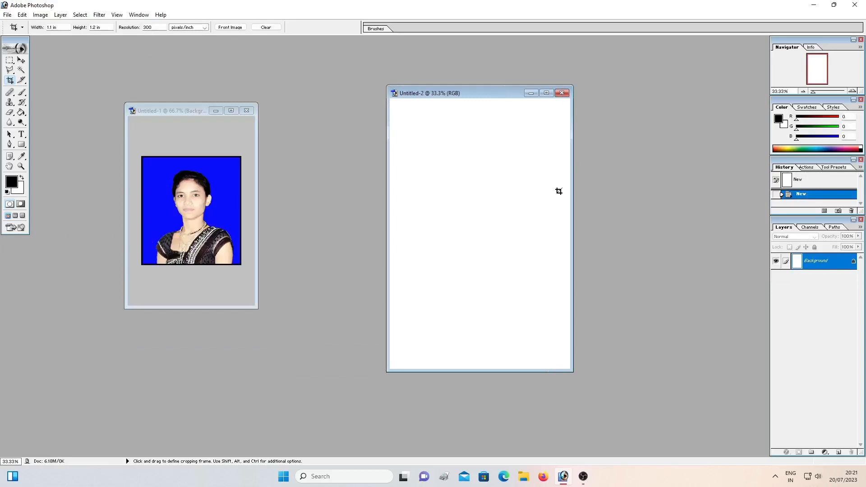
- Copy the bordered portrait layer into the blank 4 x 6 document and maximize that document's window
key("v")
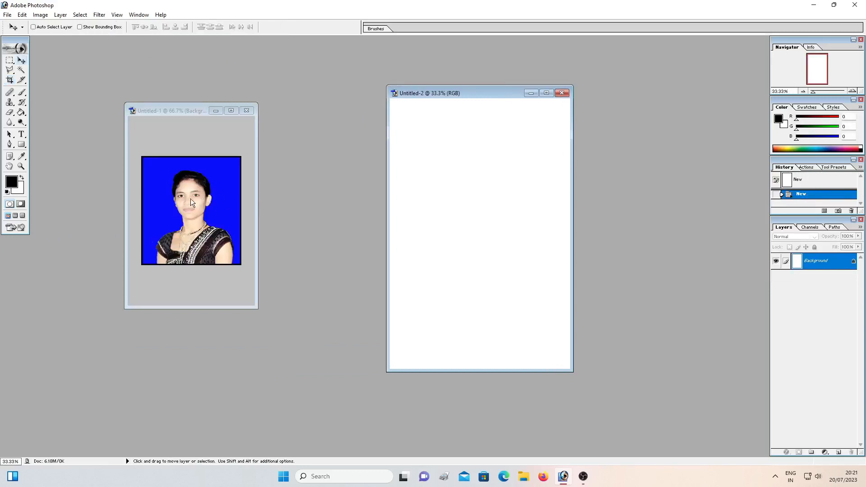
left_click_drag(189, 199, 470, 208)
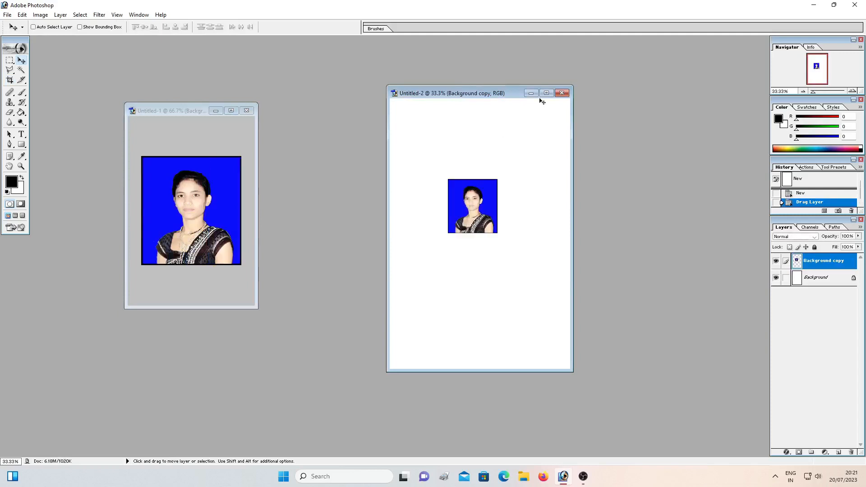
left_click(547, 93)
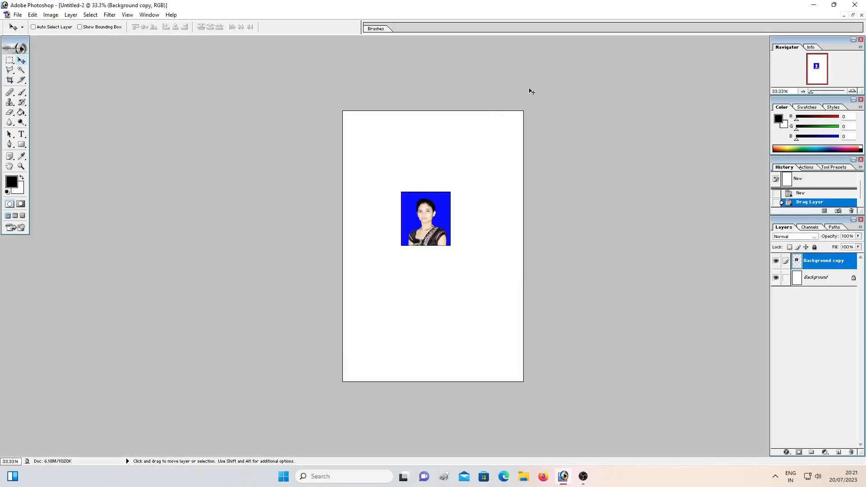
- Rotate the portrait about 90° clockwise with Free Transform and place it near the page's upper-right corner
key("ctrl+plus")
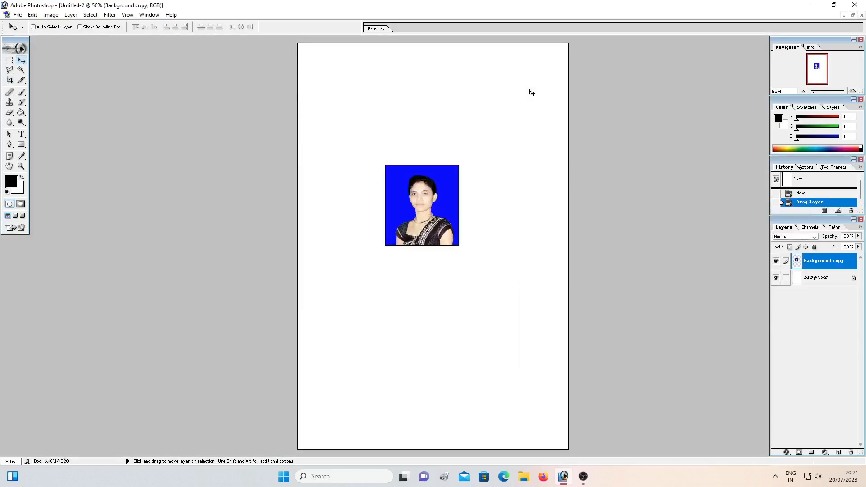
key("m")
right_click(420, 187)
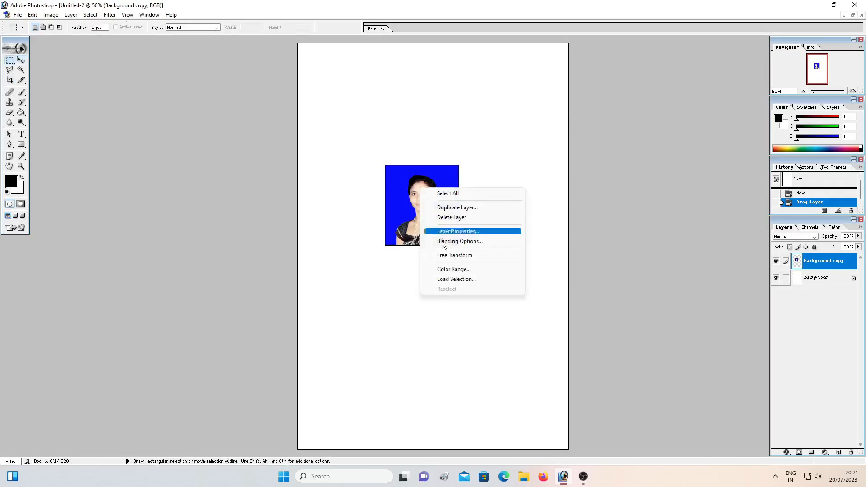
left_click(444, 255)
left_click_drag(480, 142, 507, 284)
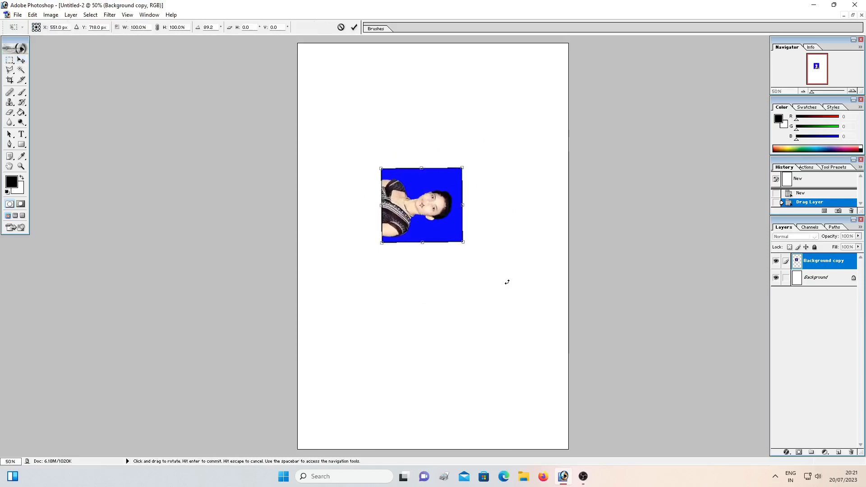
left_click_drag(433, 224, 530, 119)
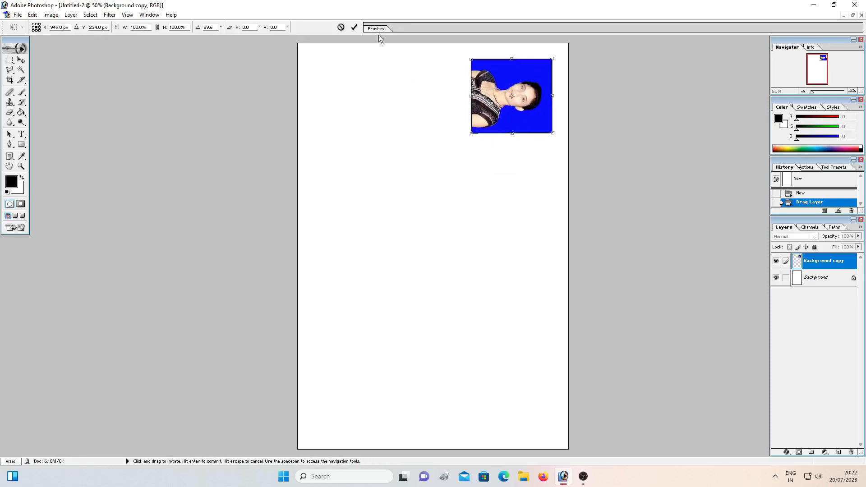
left_click(354, 28)
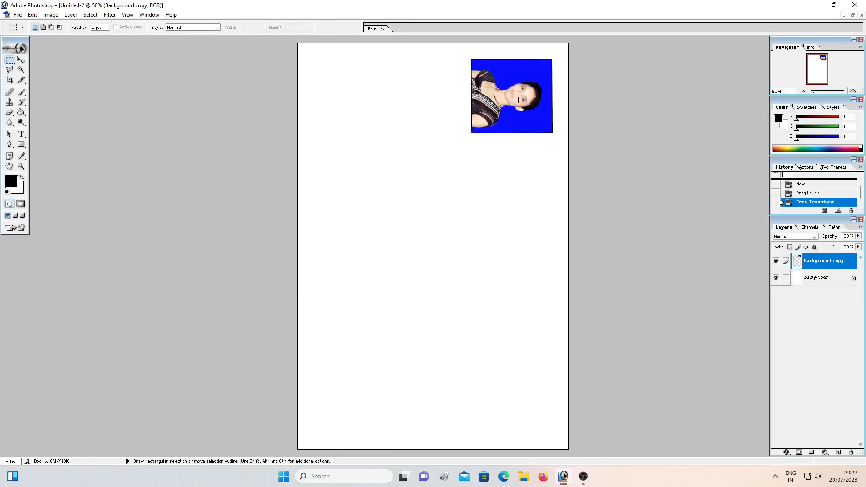
- Duplicate the rotated portrait seven times with the Move tool, arranging all eight in two columns of four across the page
key("v")
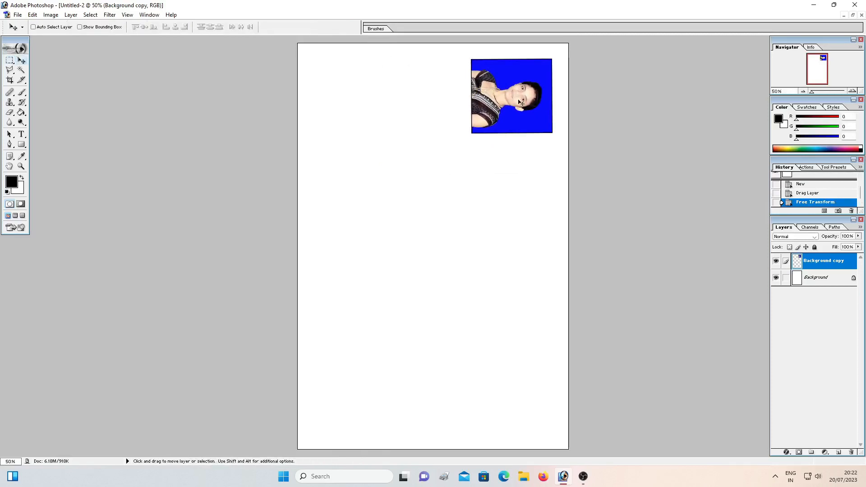
left_click_drag(521, 103, 387, 112)
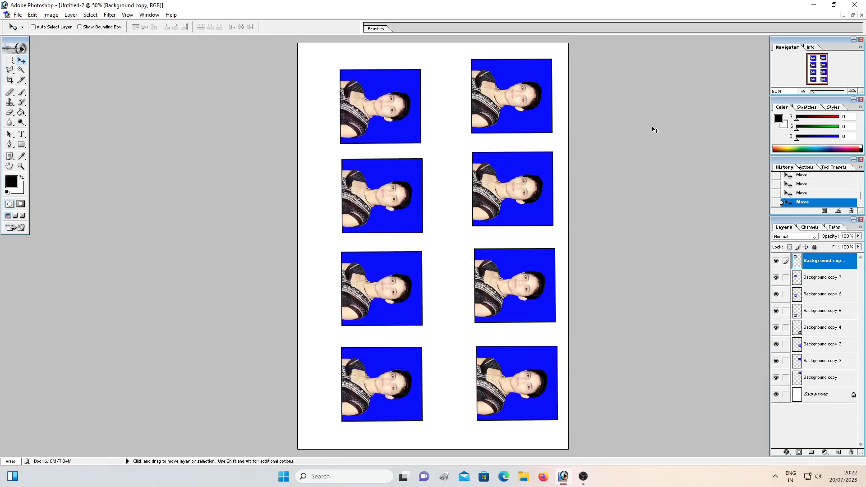
key("ctrl+minus")
key("ctrl+minus")
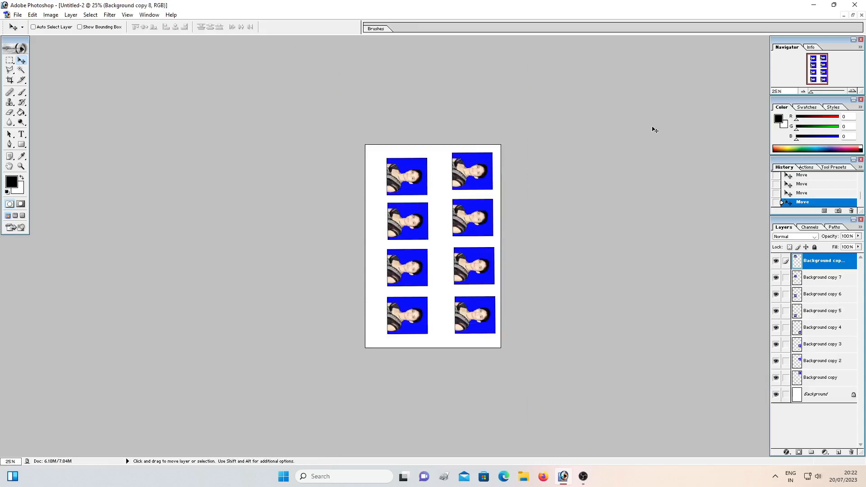
key("ctrl+plus")
key("ctrl+plus")
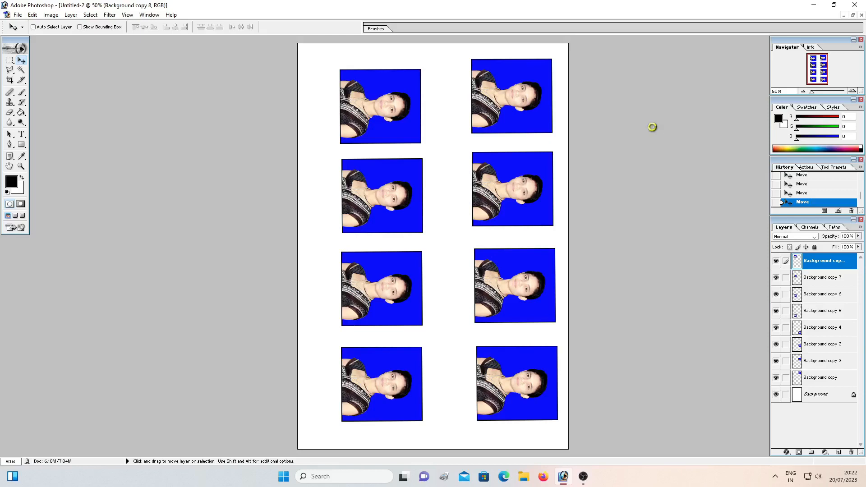
- Start printing the sheet and set the EPSON L3150 printer's document size to 10 x 15 cm (4 x 6 in)
key("ctrl+alt+p")
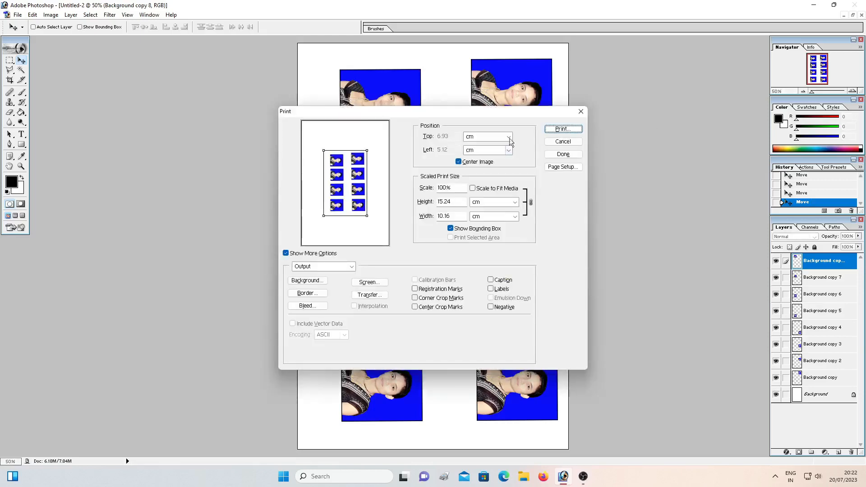
left_click(559, 129)
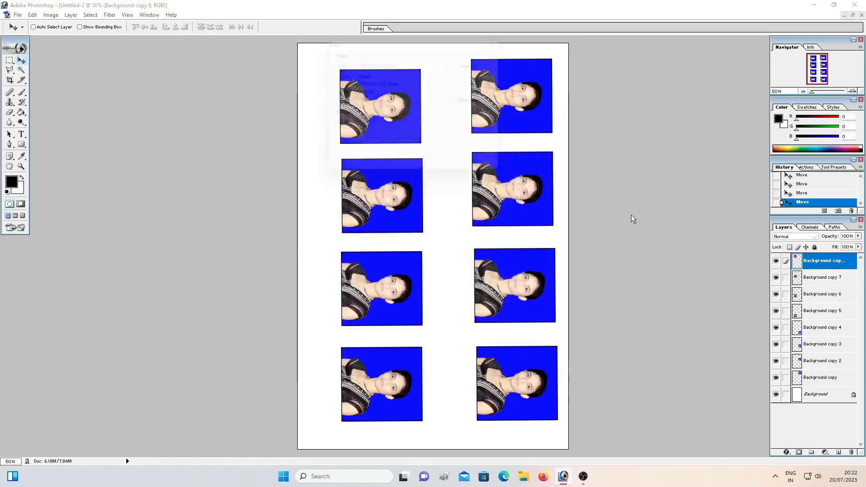
left_click(481, 62)
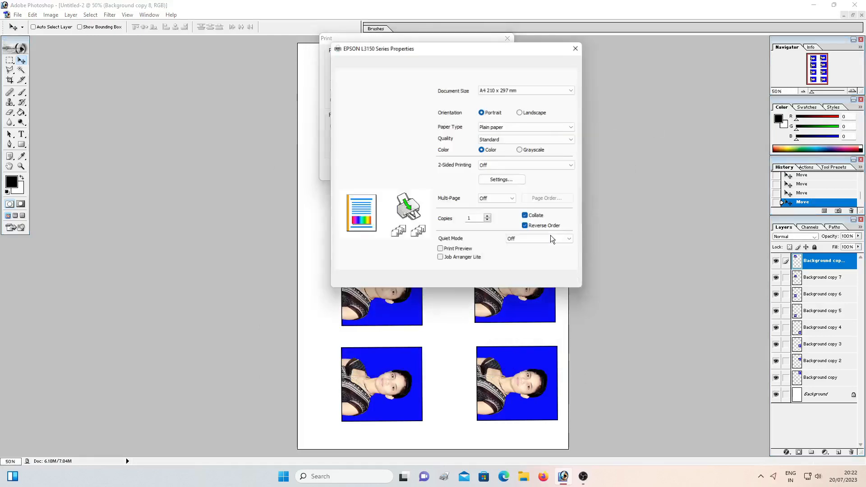
left_click(521, 89)
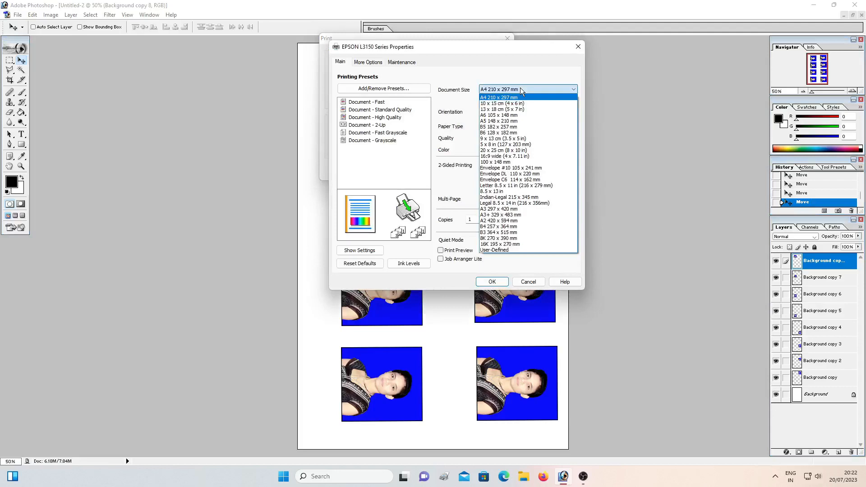
left_click(524, 104)
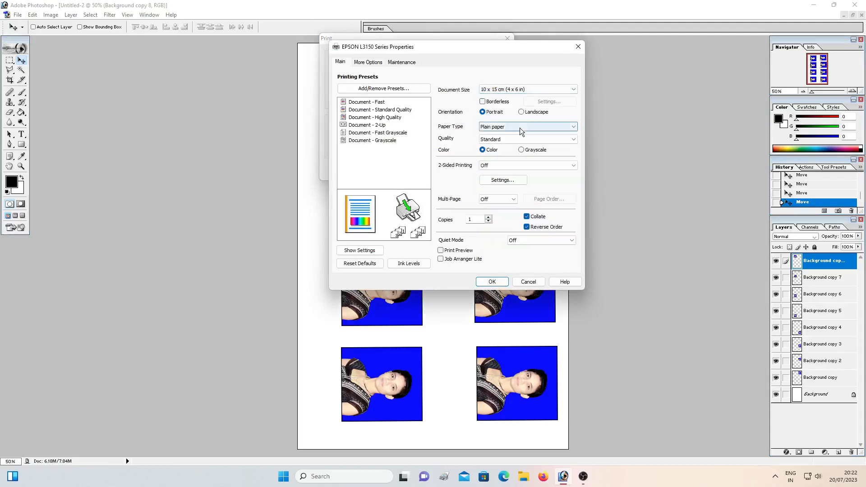
- Set the paper type to Photo Paper Glossy and keep the print quality at Standard
left_click(518, 126)
left_click(517, 132)
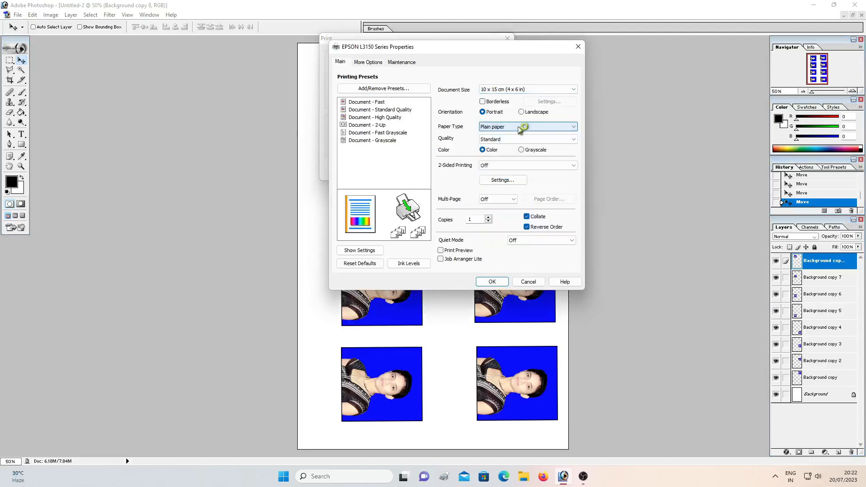
left_click(512, 125)
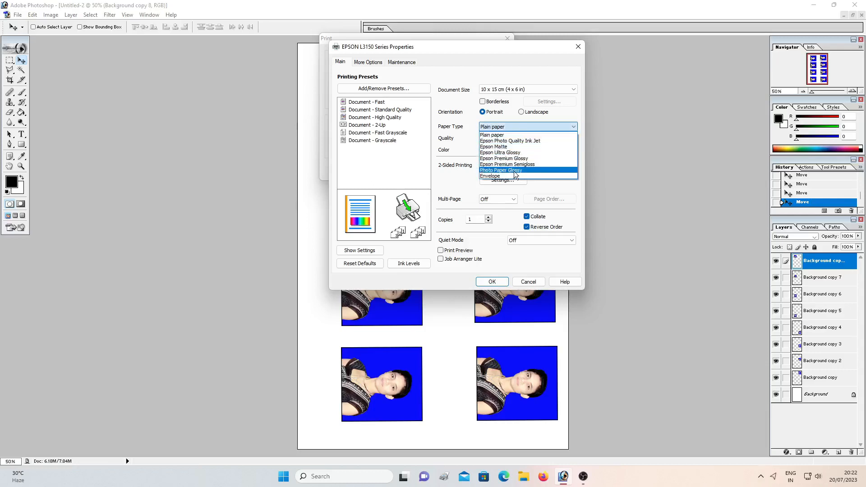
left_click(514, 173)
left_click(514, 138)
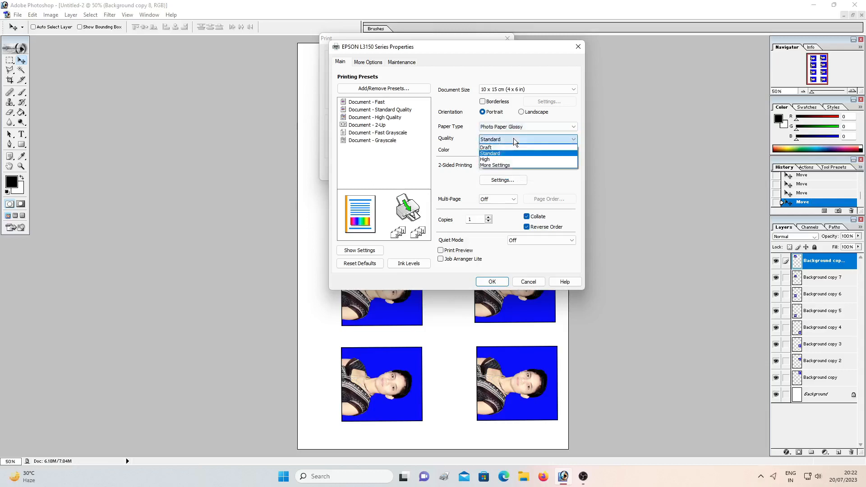
left_click(513, 138)
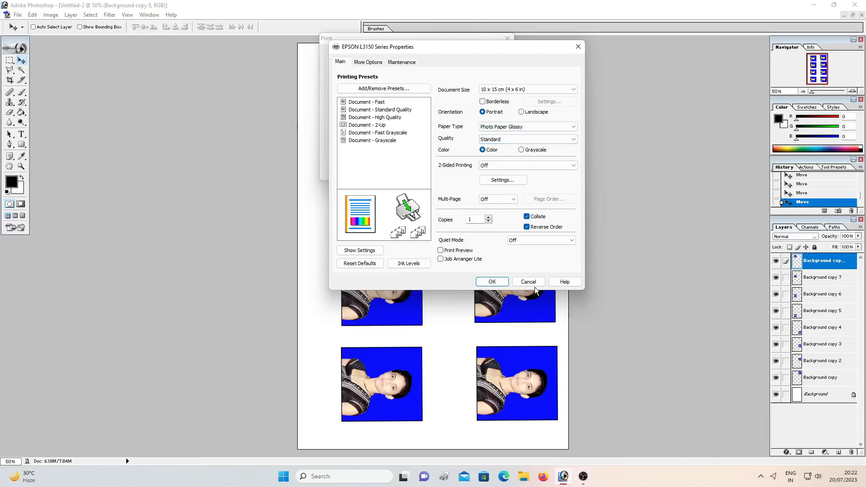
- Accept the printer properties and print one copy of the photo sheet
left_click(501, 283)
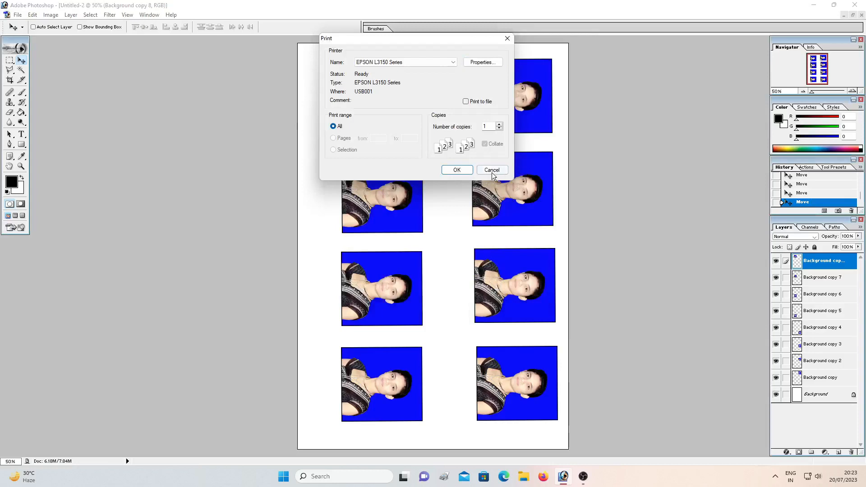
left_click_drag(470, 39, 685, 29)
left_click(678, 162)
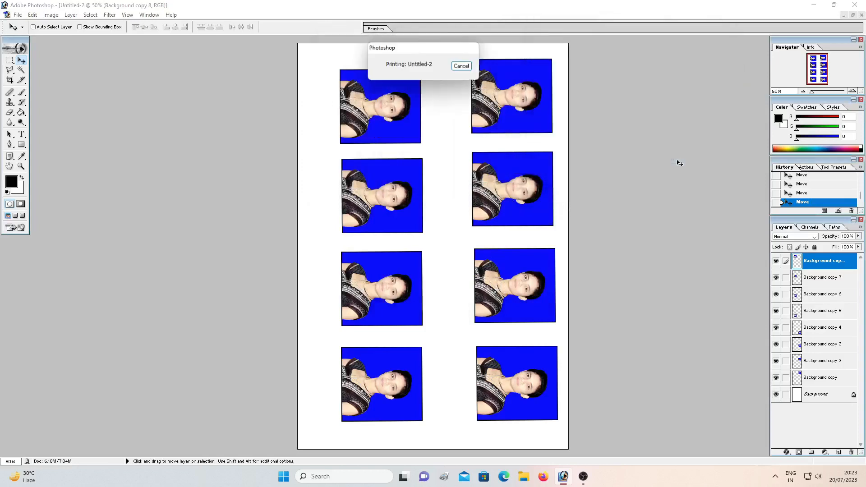